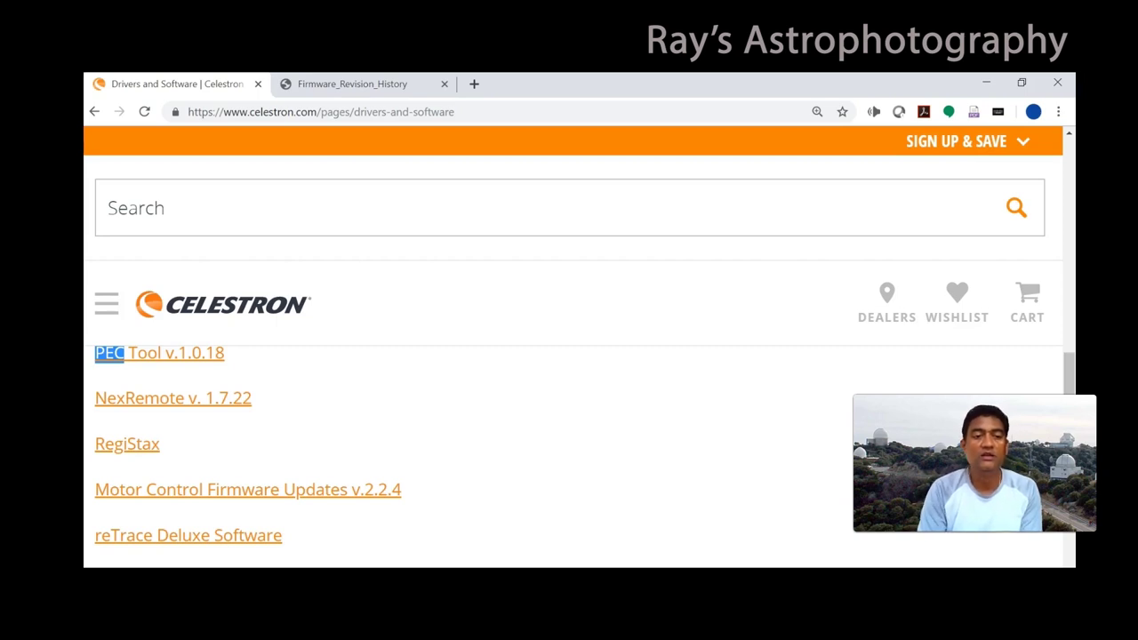
pyautogui.click(372, 116)
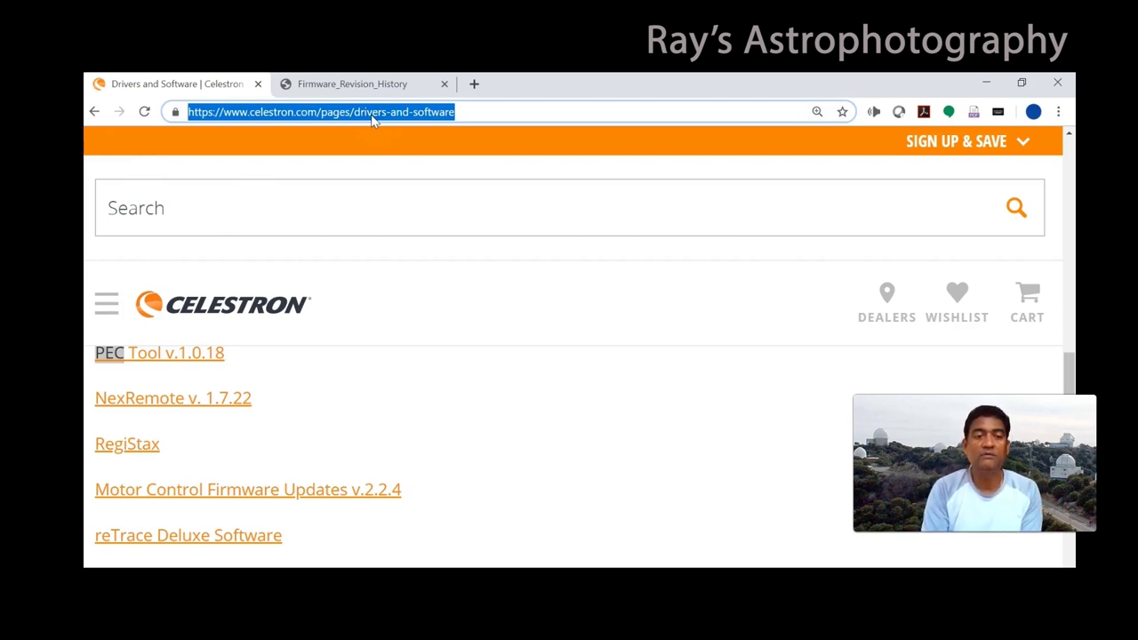
pyautogui.write('www')
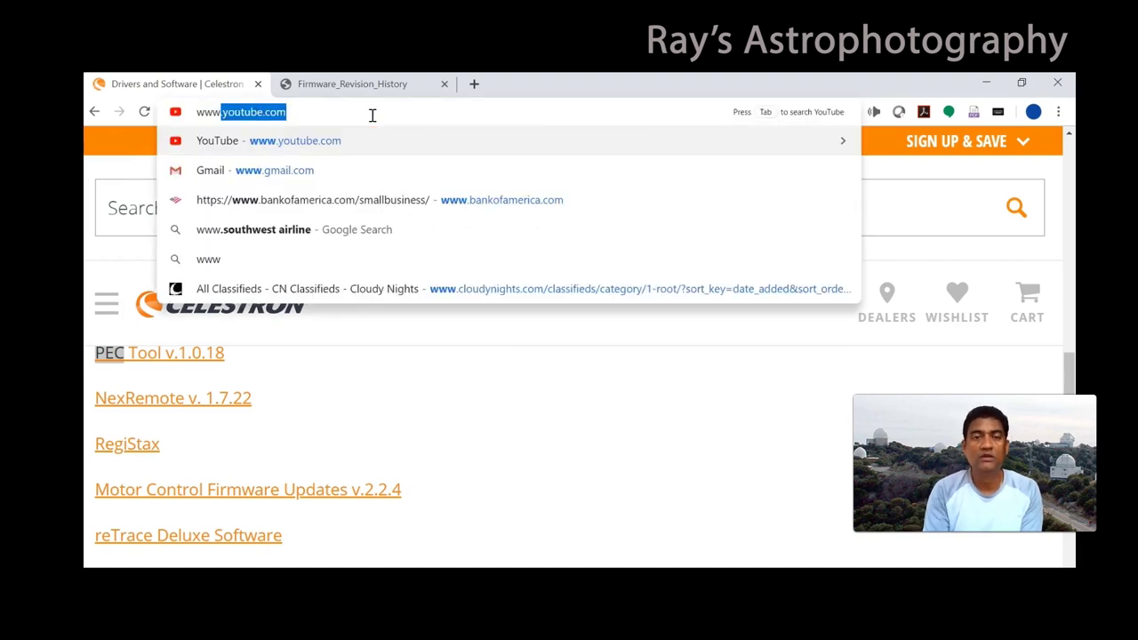
pyautogui.write('.ceels')
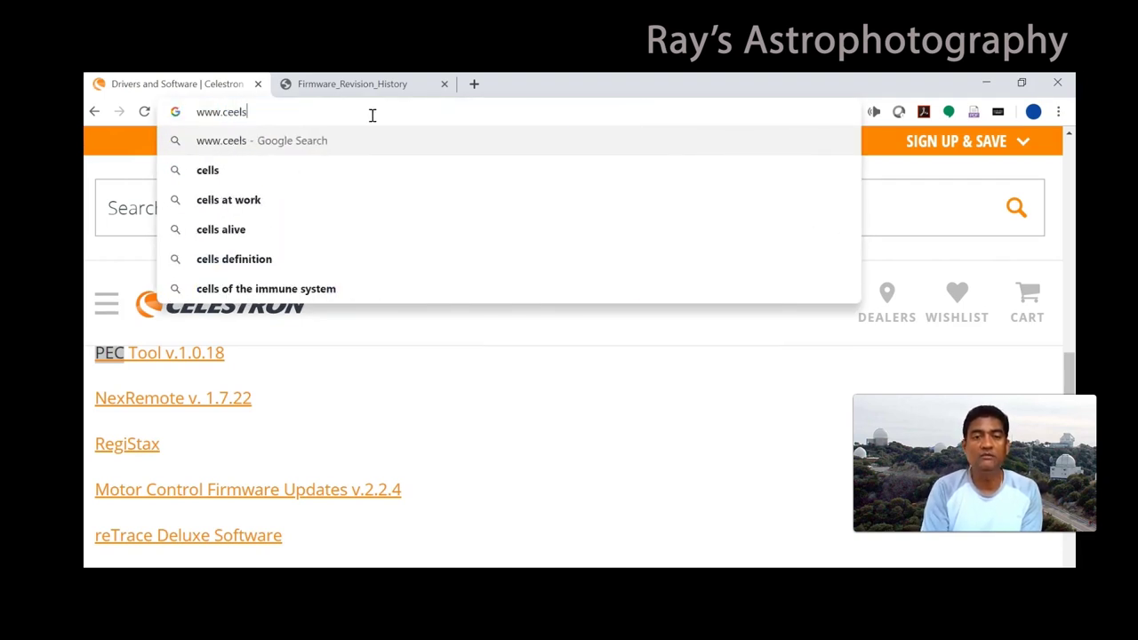
pyautogui.press('BackSpace')
pyautogui.press('BackSpace')
pyautogui.press('BackSpace')
pyautogui.press('Escape')
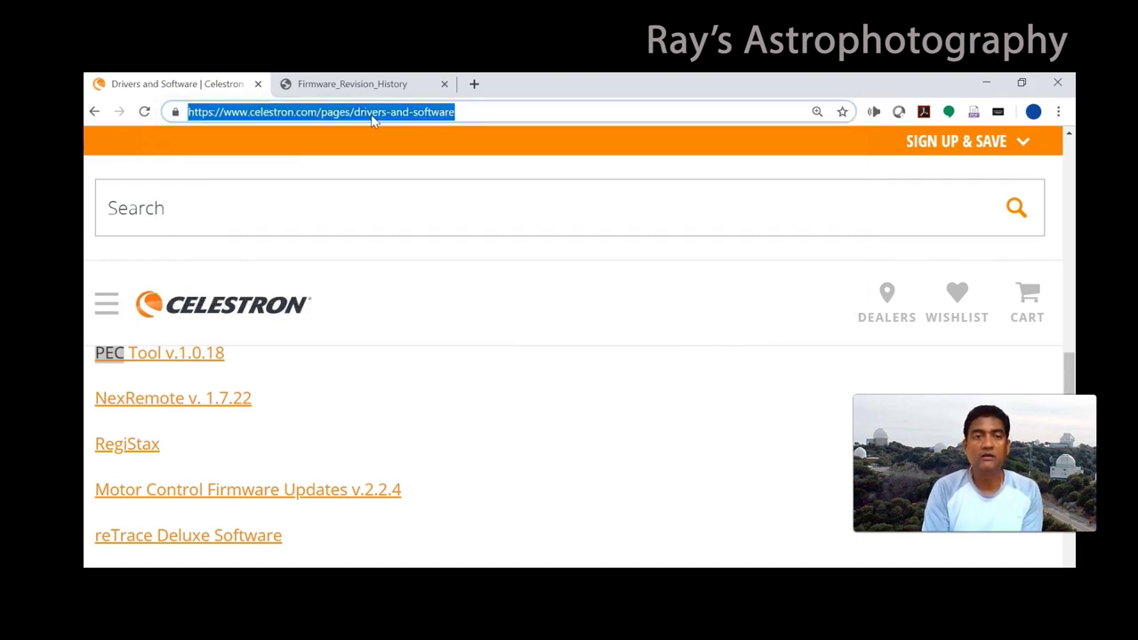
pyautogui.write('www.ceels')
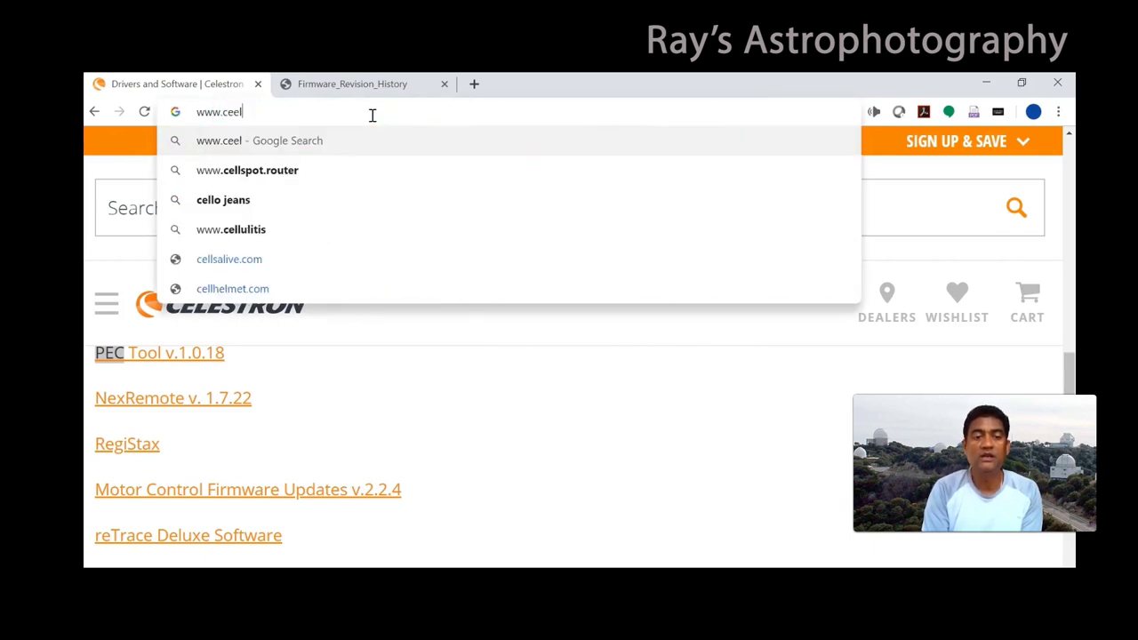
pyautogui.press('BackSpace')
pyautogui.press('BackSpace')
pyautogui.press('Return')
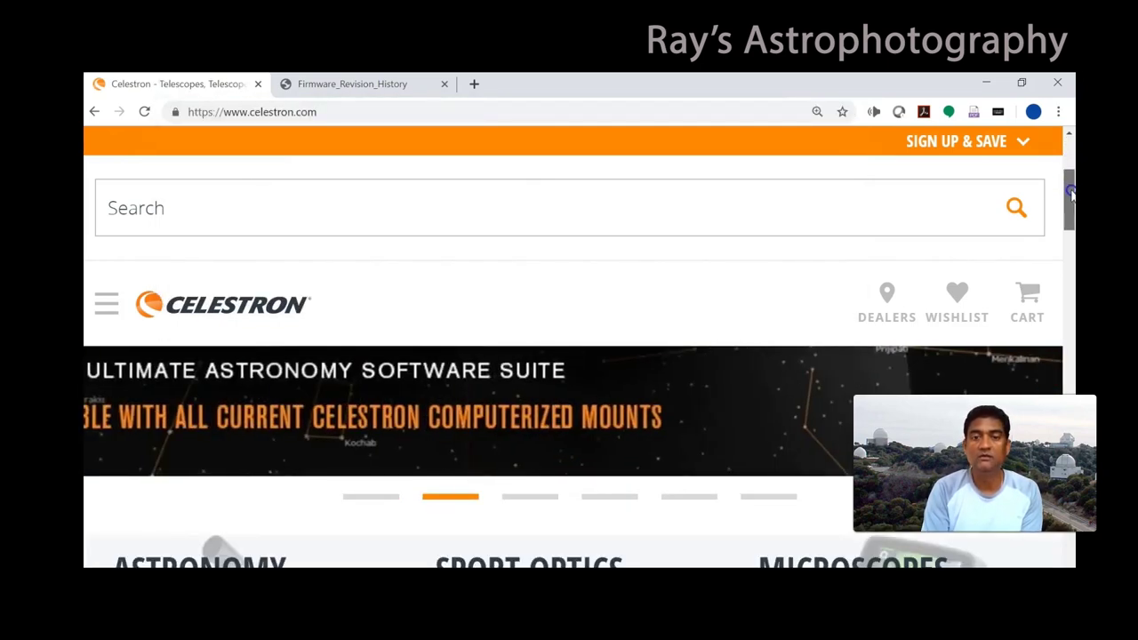
pyautogui.moveTo(1071, 195)
pyautogui.mouseDown()
pyautogui.moveTo(1067, 223)
pyautogui.moveTo(1052, 197)
pyautogui.mouseUp()
pyautogui.hotkey('ctrl', '-')
pyautogui.hotkey('ctrl', '-')
pyautogui.hotkey('ctrl', '-')
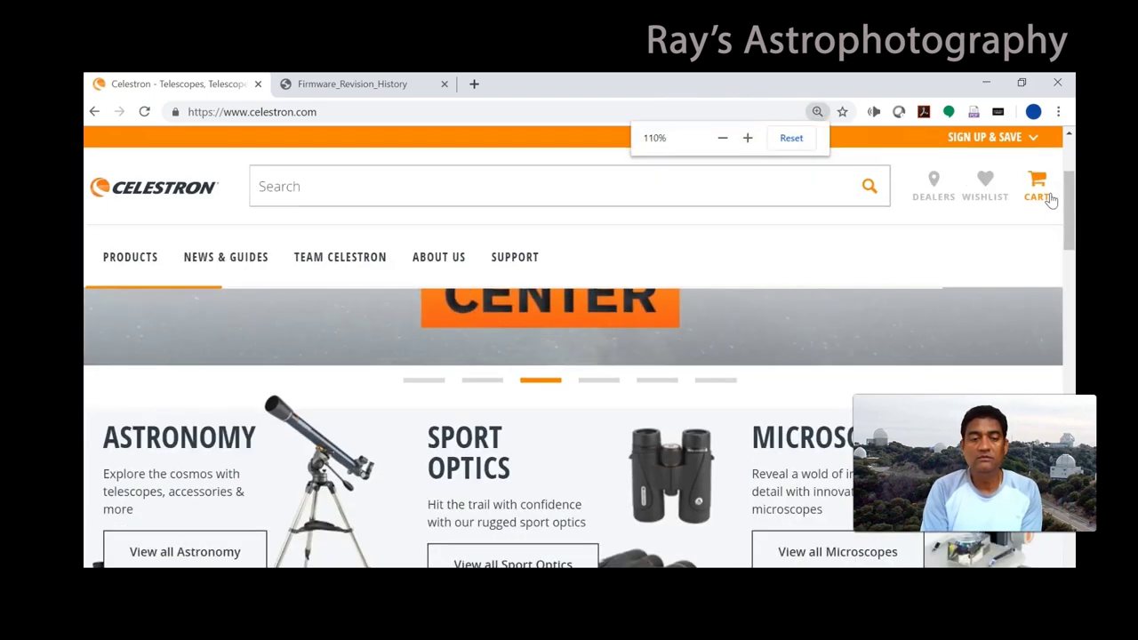
# - Go through Support and Manuals & Software to the Drivers and Software page
pyautogui.click(474, 249)
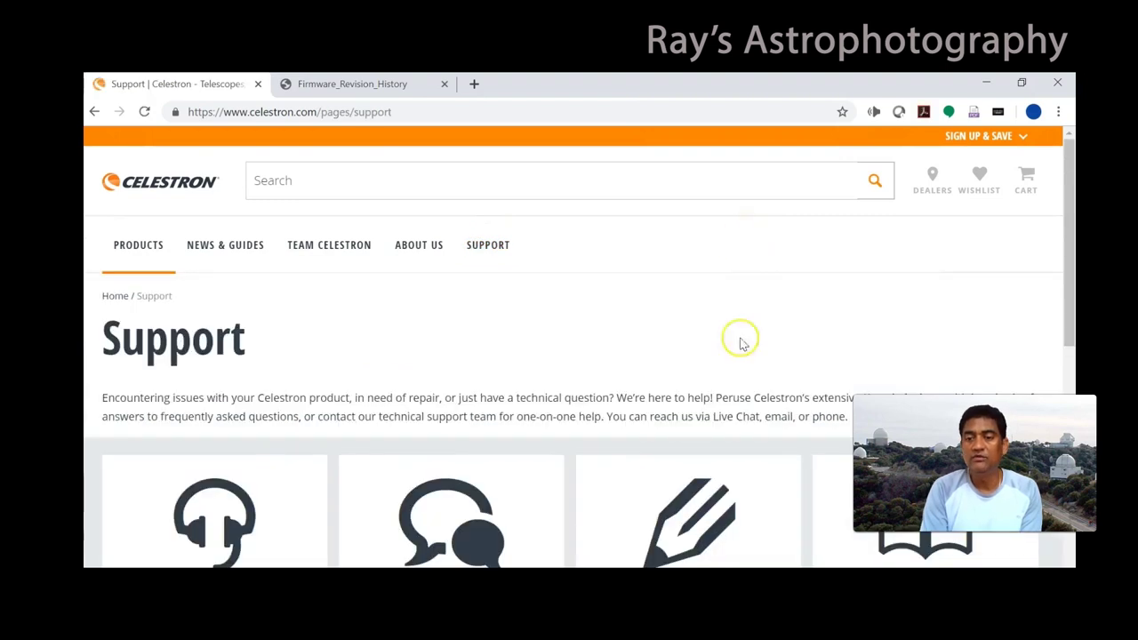
pyautogui.moveTo(1068, 323); pyautogui.dragTo(1067, 387)
pyautogui.click(921, 389)
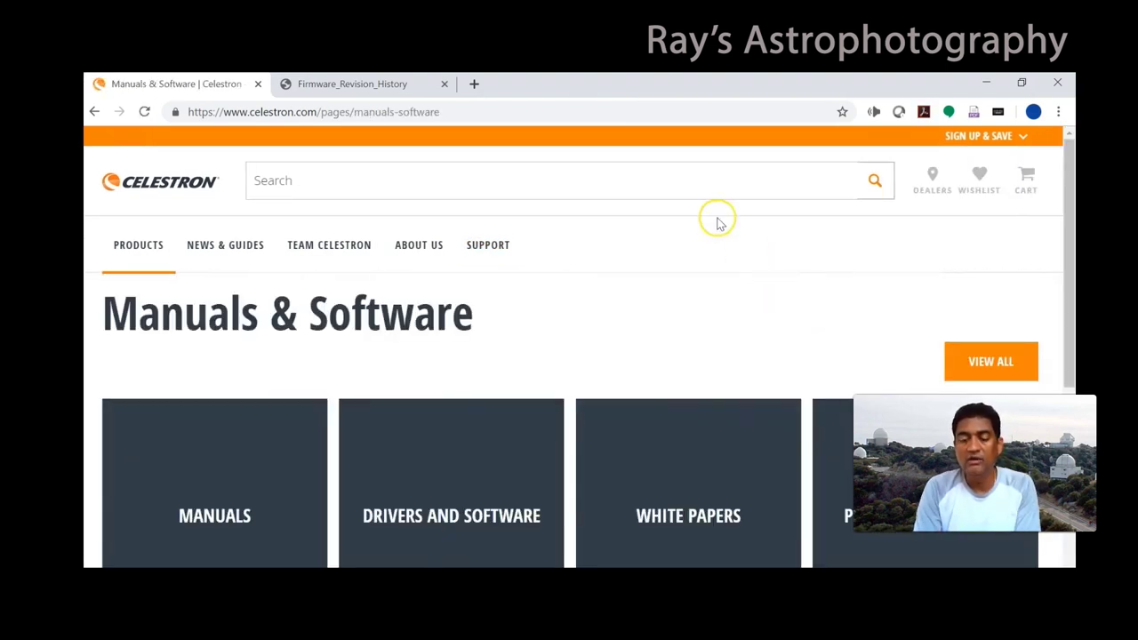
pyautogui.click(459, 474)
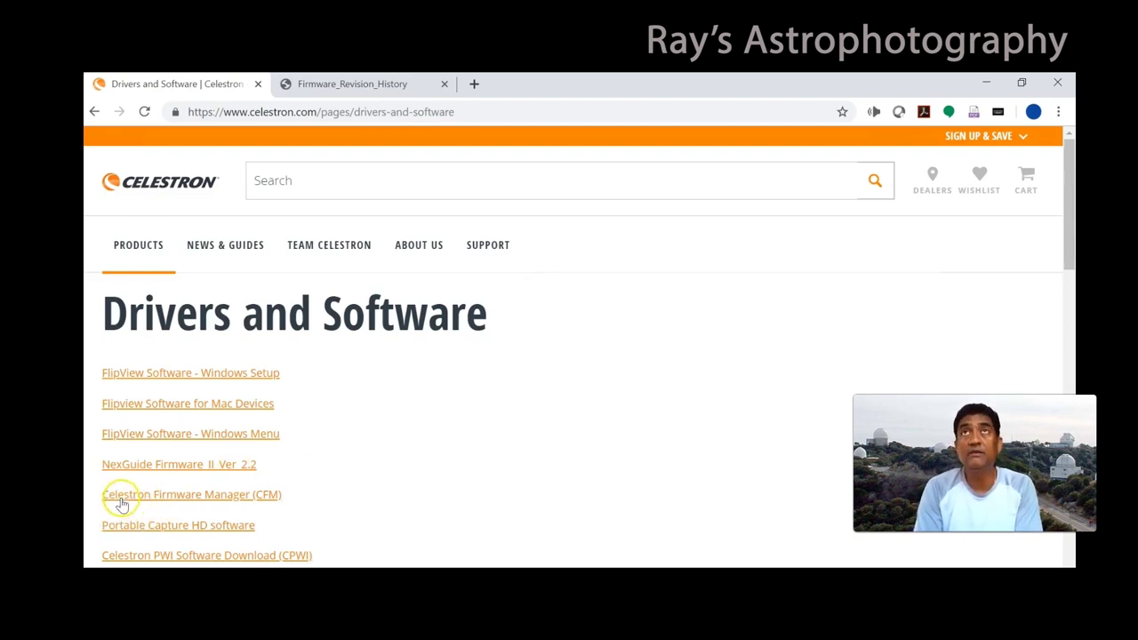
# - Open the Celestron Firmware Manager download listing and dismiss the translate offer
pyautogui.click(248, 499)
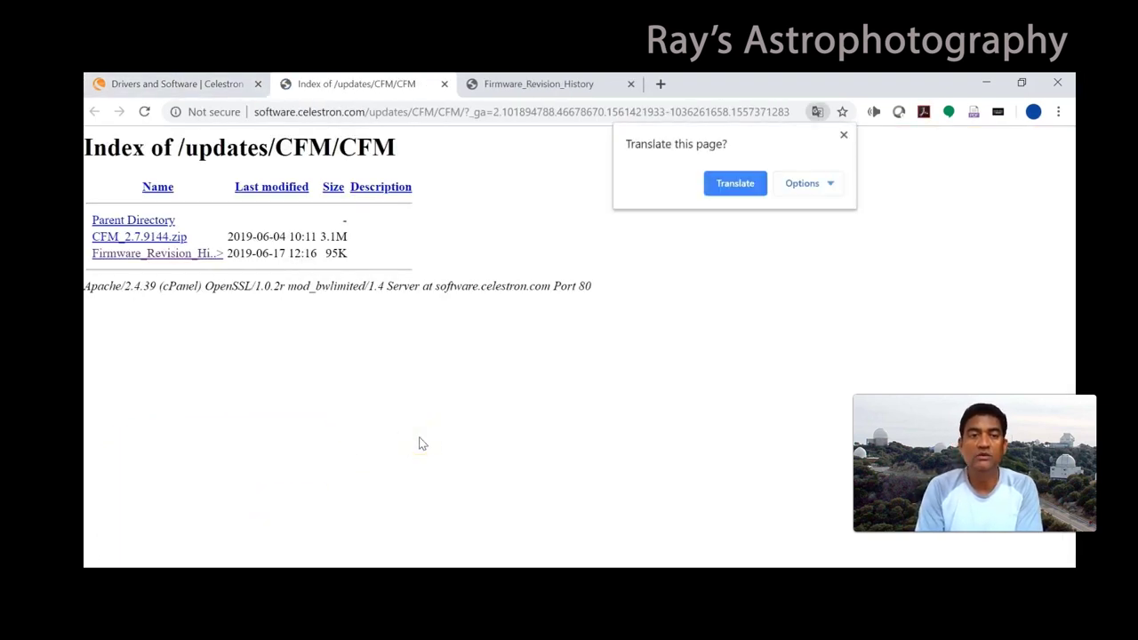
pyautogui.click(844, 136)
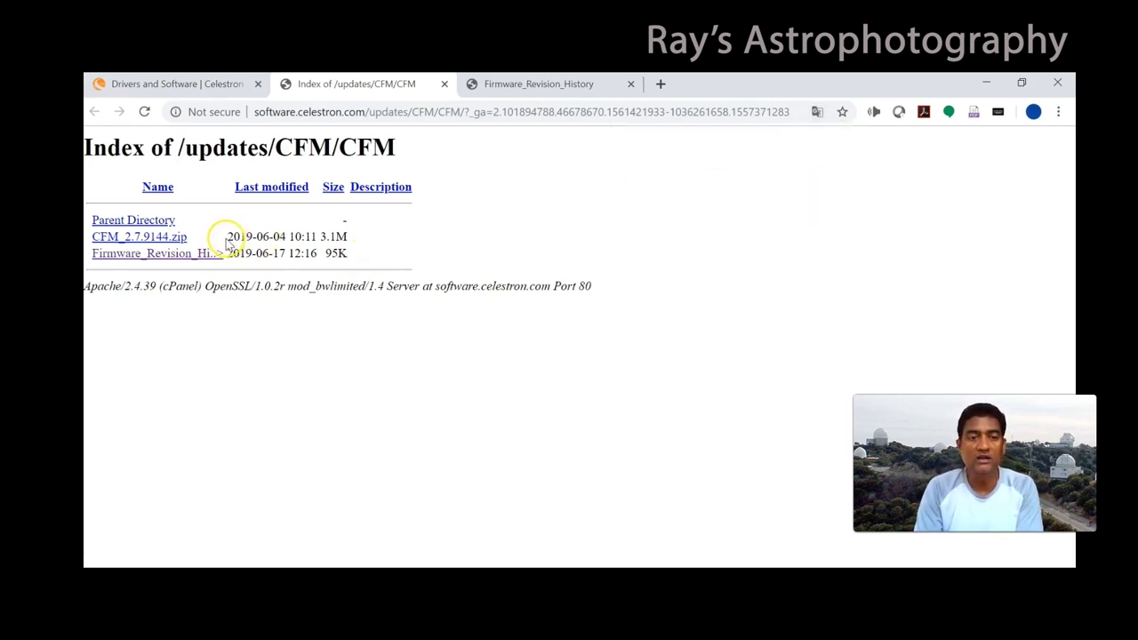
pyautogui.moveTo(227, 239); pyautogui.dragTo(358, 240)
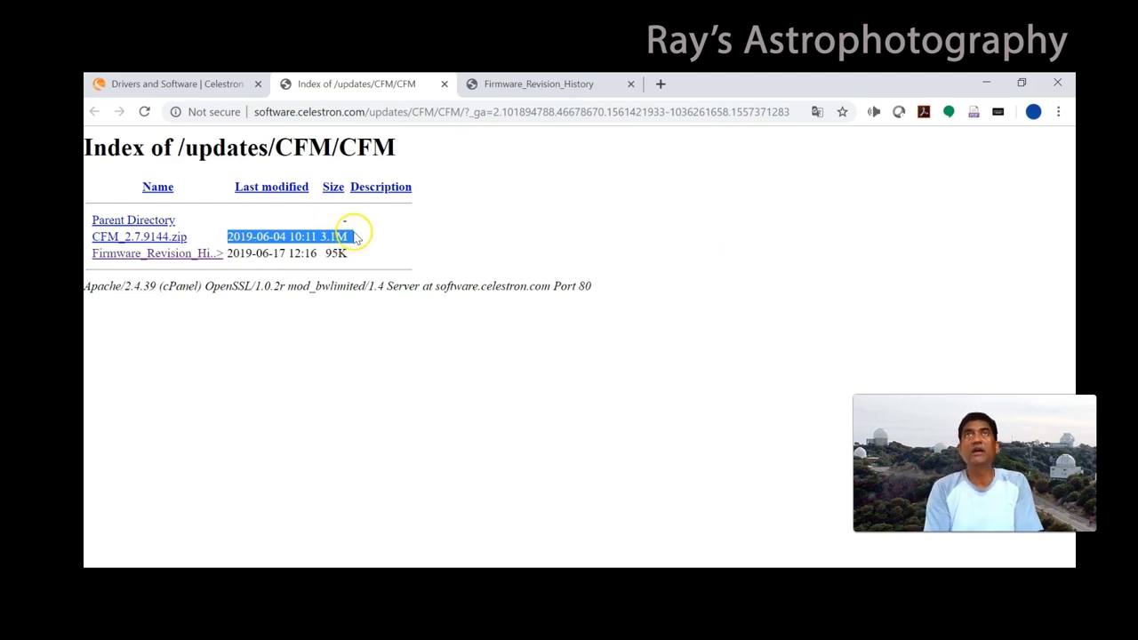
pyautogui.click(282, 298)
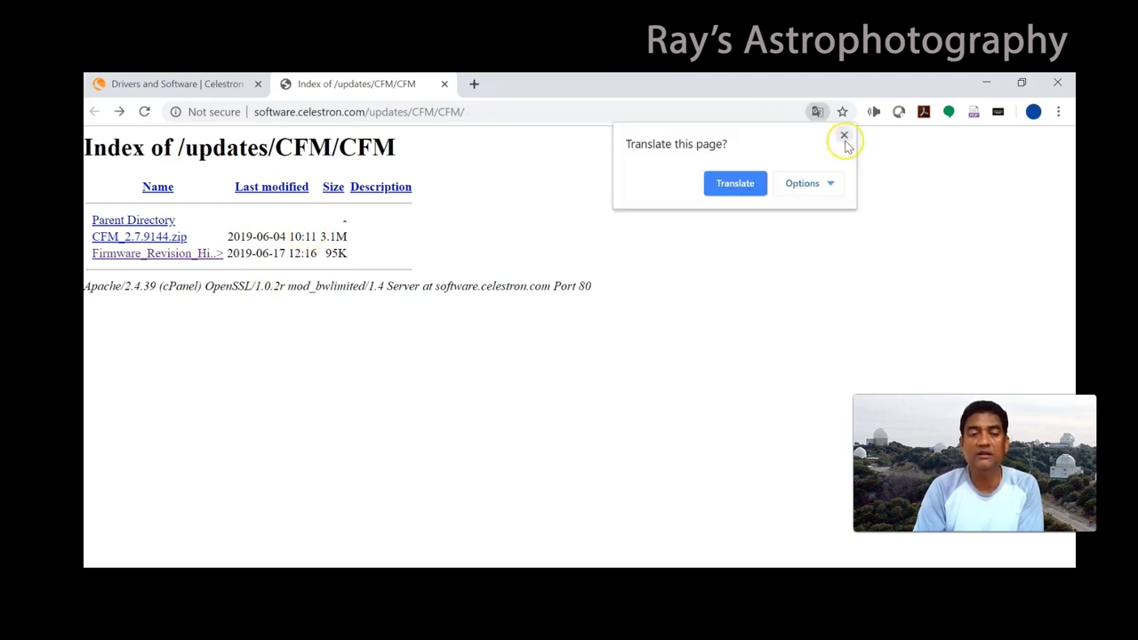
# - Look through the Firmware_Revision_History PDF, then return to the CFM file listing
pyautogui.click(841, 133)
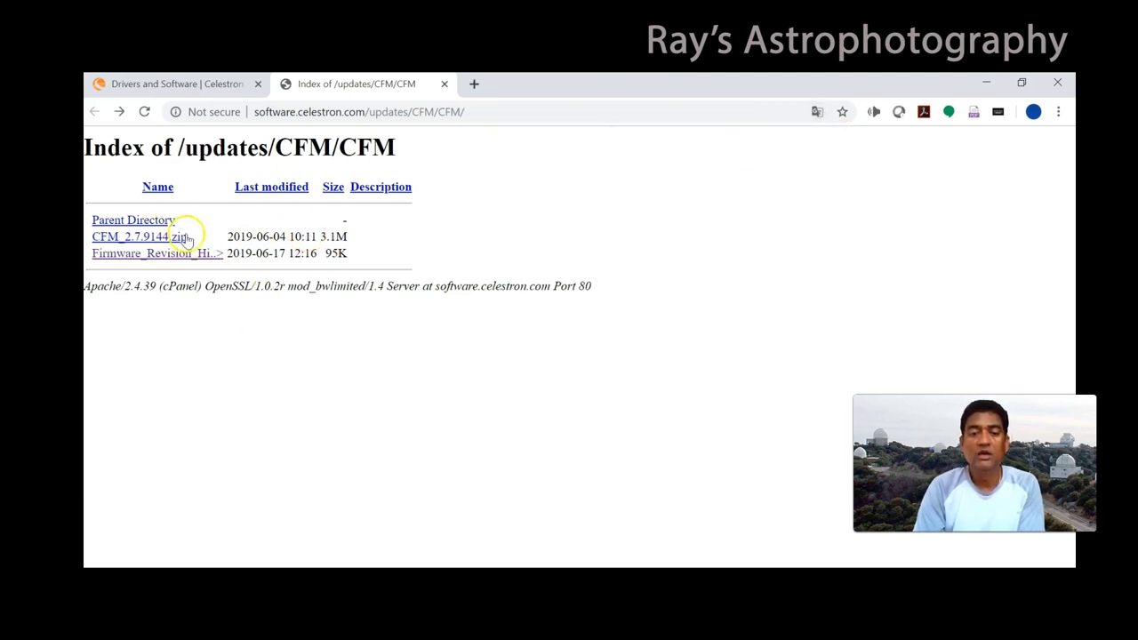
pyautogui.click(156, 254)
pyautogui.scroll(-10, 1070, 538)
pyautogui.scroll(-5, 1070, 538)
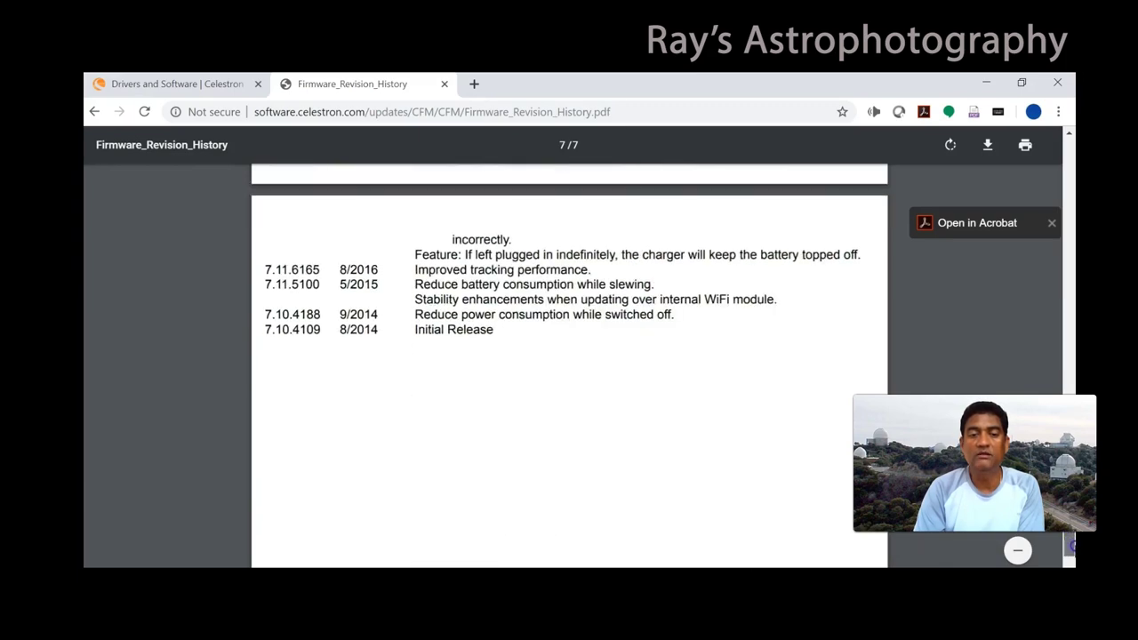
pyautogui.moveTo(1061, 536); pyautogui.dragTo(1060, 193)
pyautogui.hotkey('alt', 'Left')
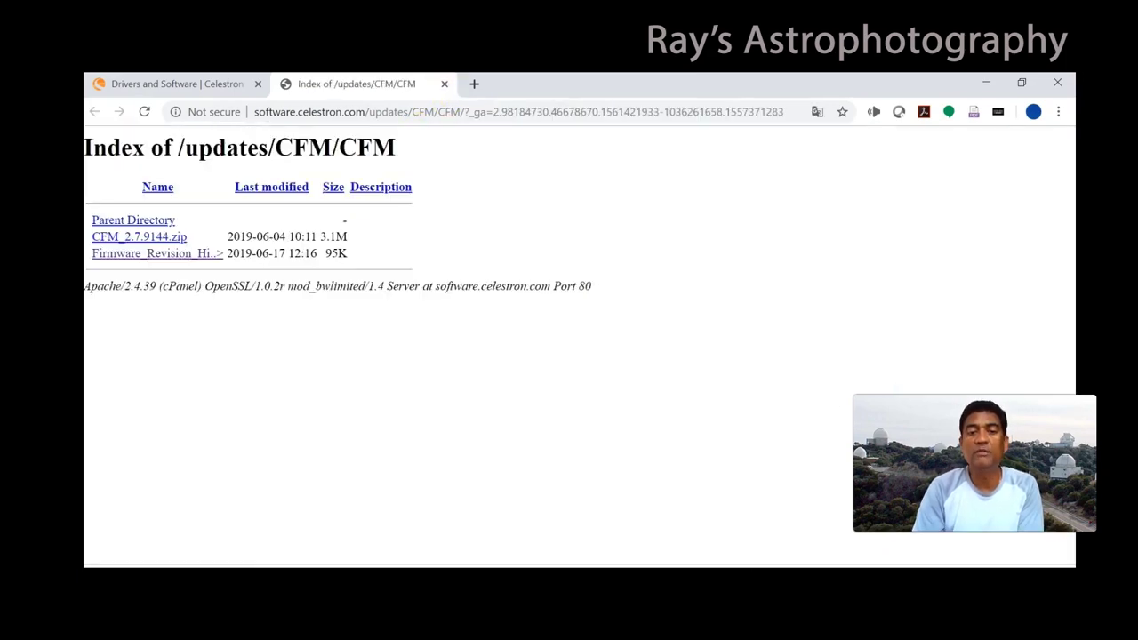
# - In File Explorer's Downloads folder, select CFM_2.7.9144 (2).zip
pyautogui.hotkey('alt', 'Tab')
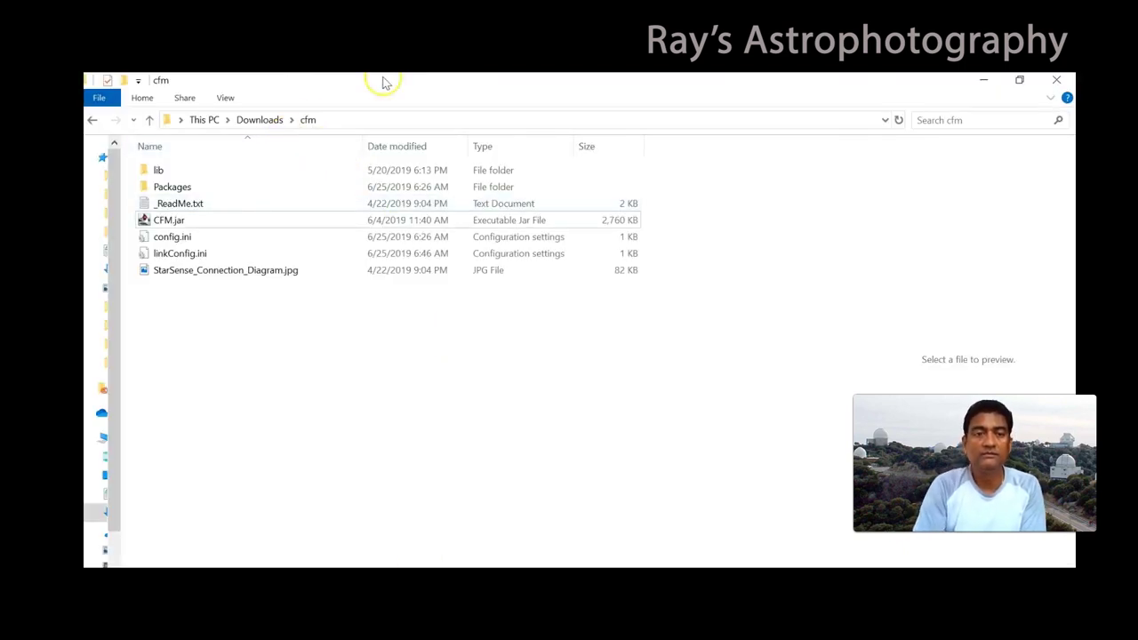
pyautogui.click(265, 120)
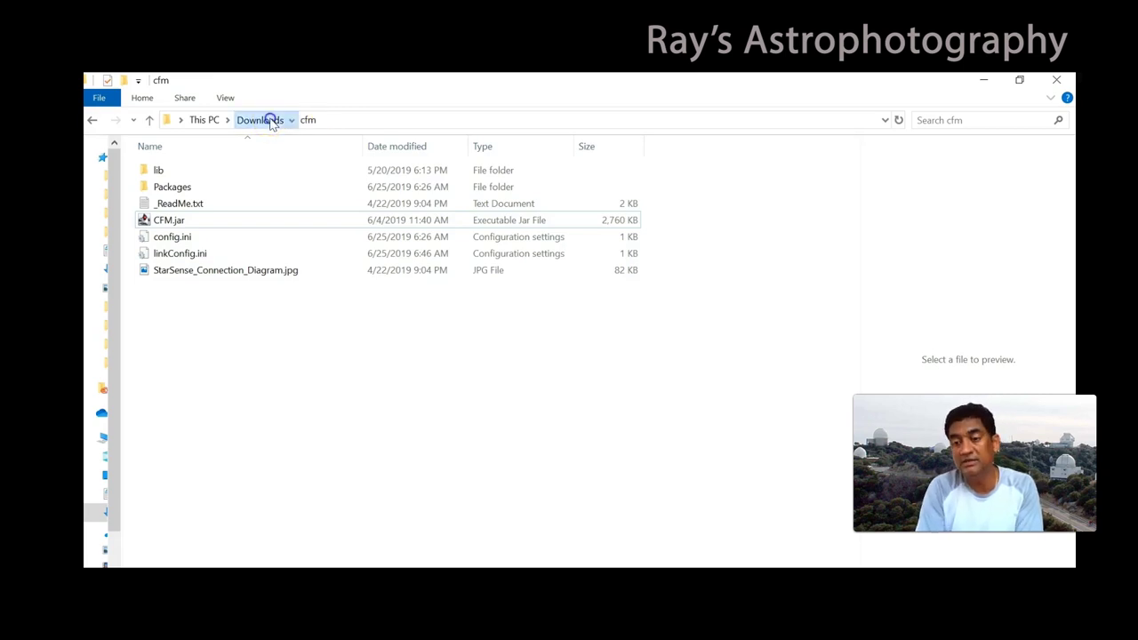
pyautogui.moveTo(849, 501); pyautogui.dragTo(907, 173)
pyautogui.click(318, 172)
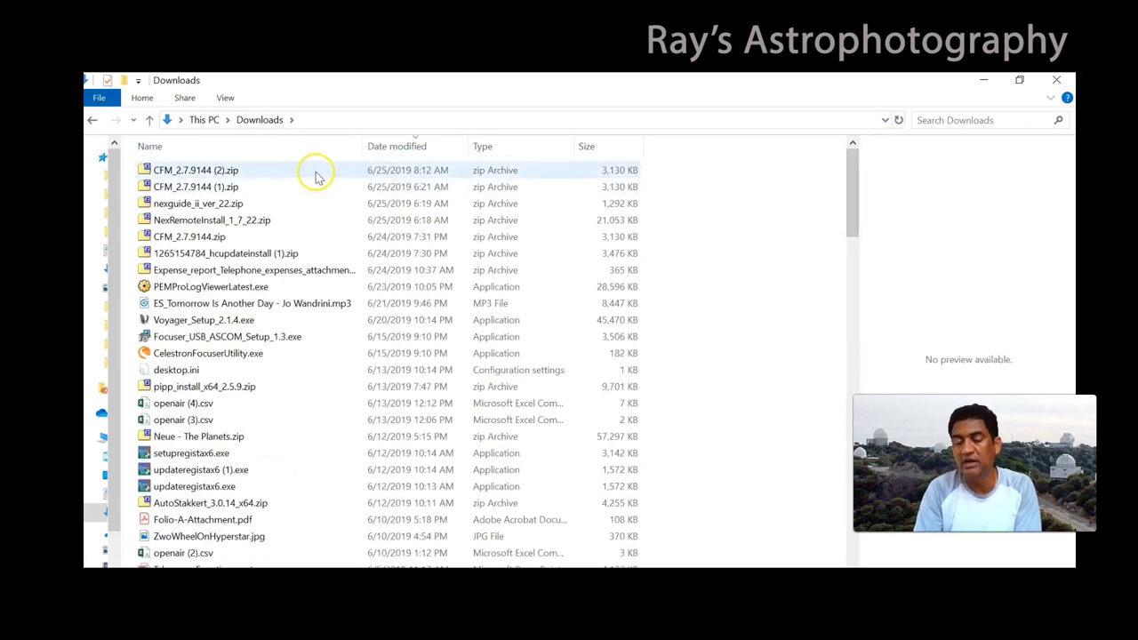
pyautogui.doubleClick(317, 173)
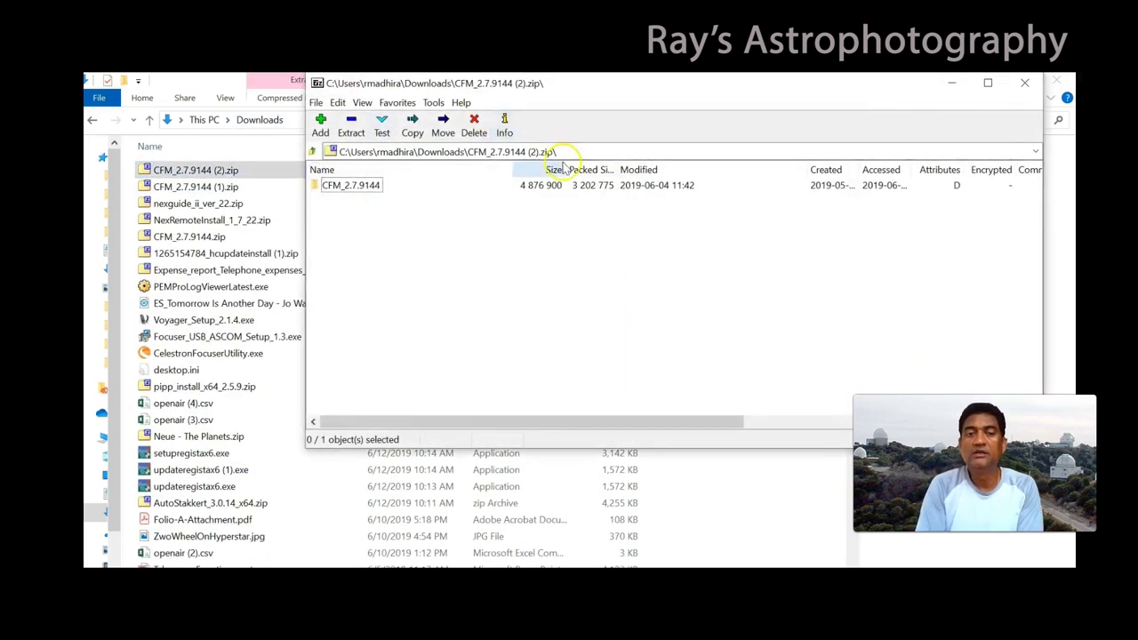
pyautogui.click(361, 186)
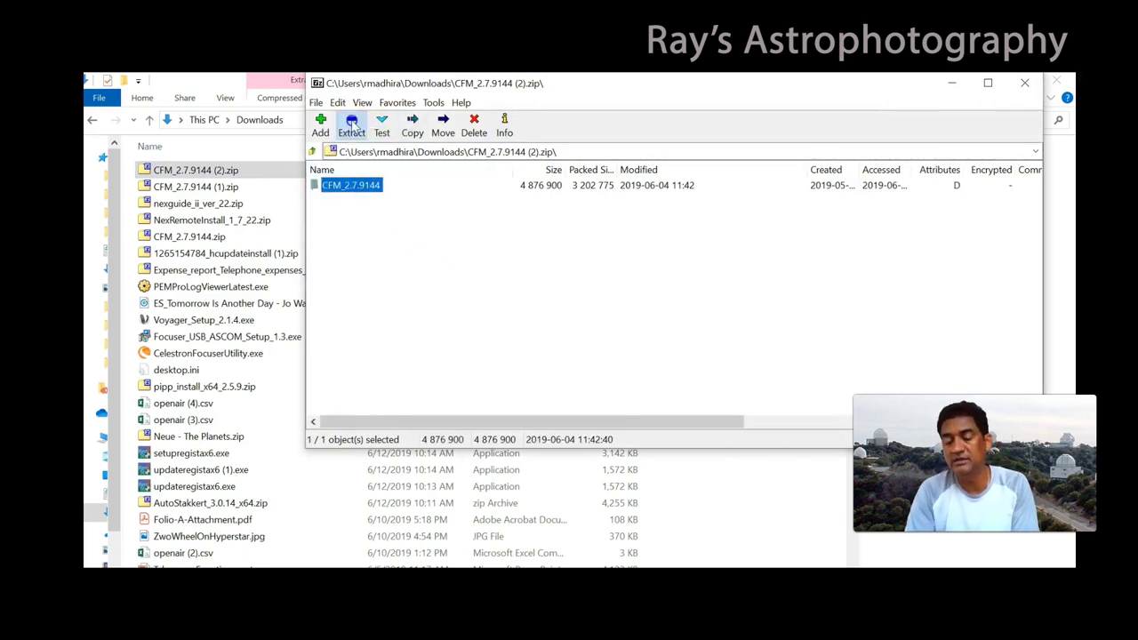
pyautogui.click(351, 125)
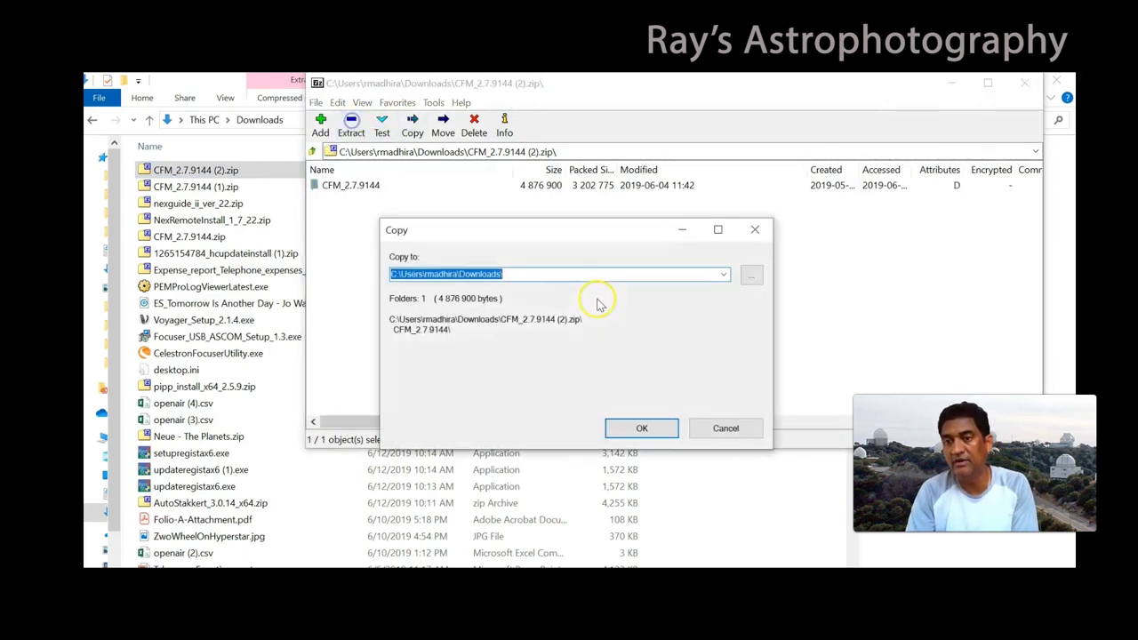
pyautogui.click(540, 275)
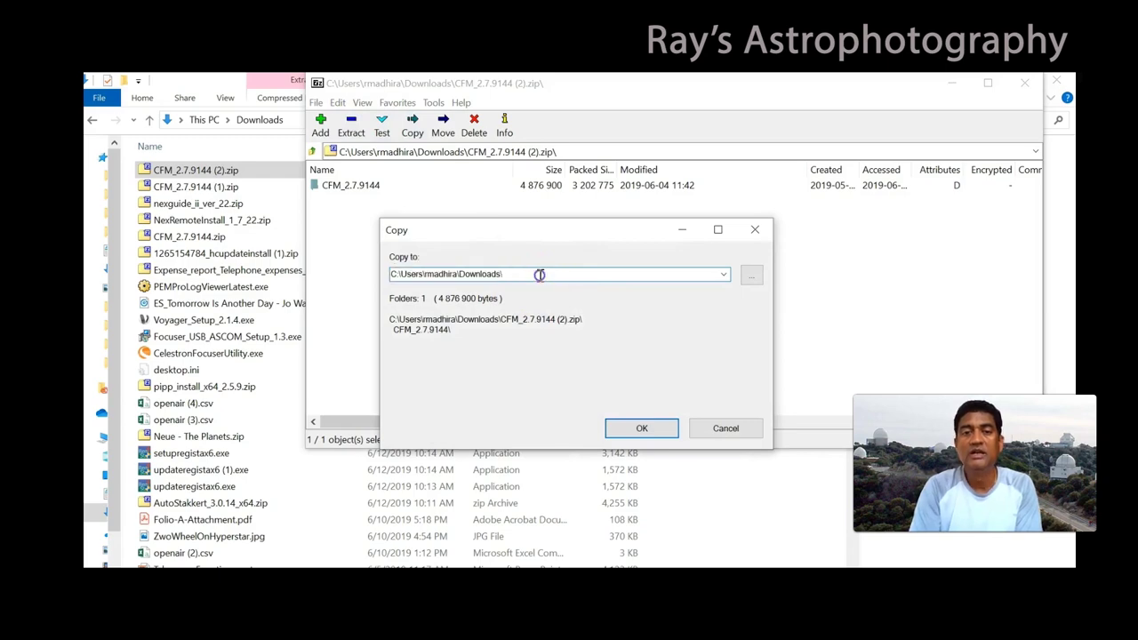
pyautogui.click(727, 427)
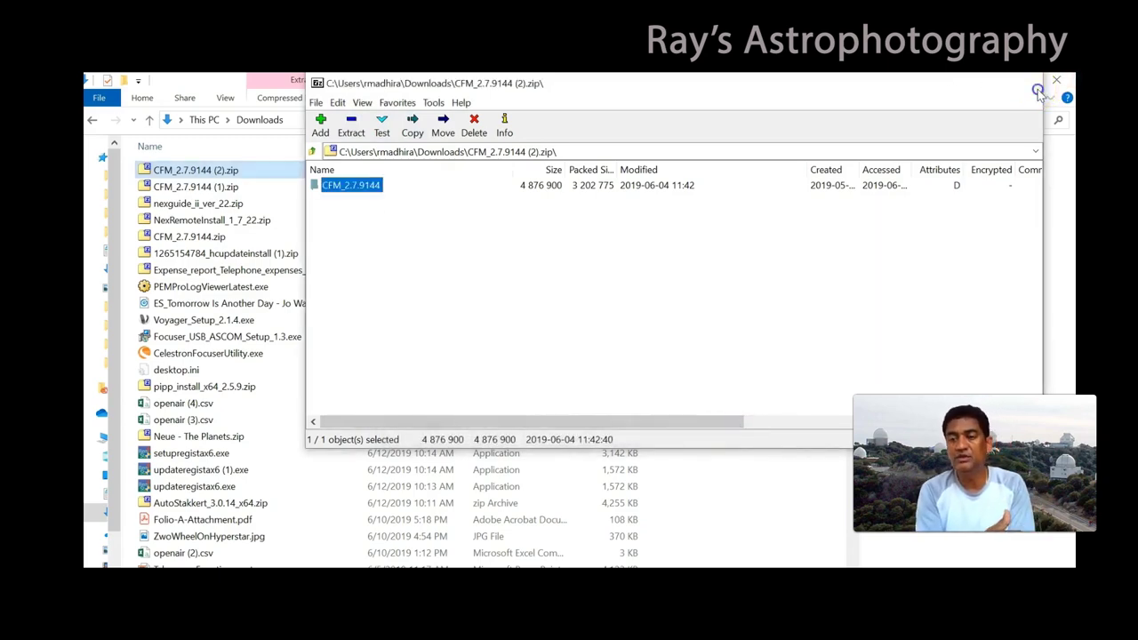
pyautogui.click(1025, 82)
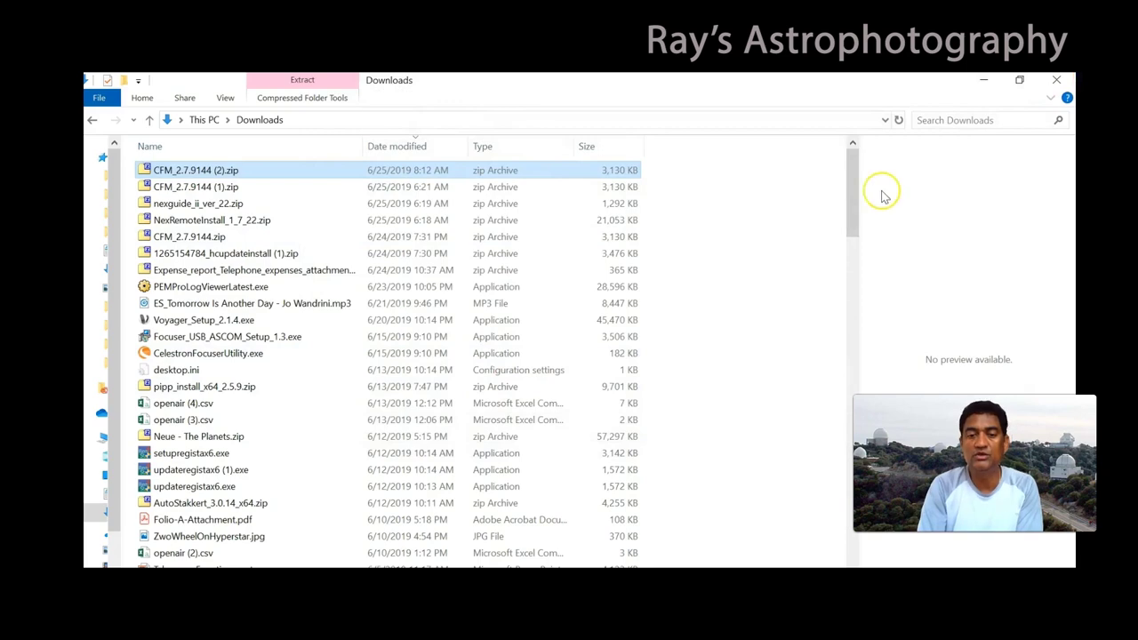
# - Launch CFM.jar from the cfm folder and close the Connection Assistant
pyautogui.moveTo(856, 194); pyautogui.dragTo(854, 541)
pyautogui.doubleClick(161, 492)
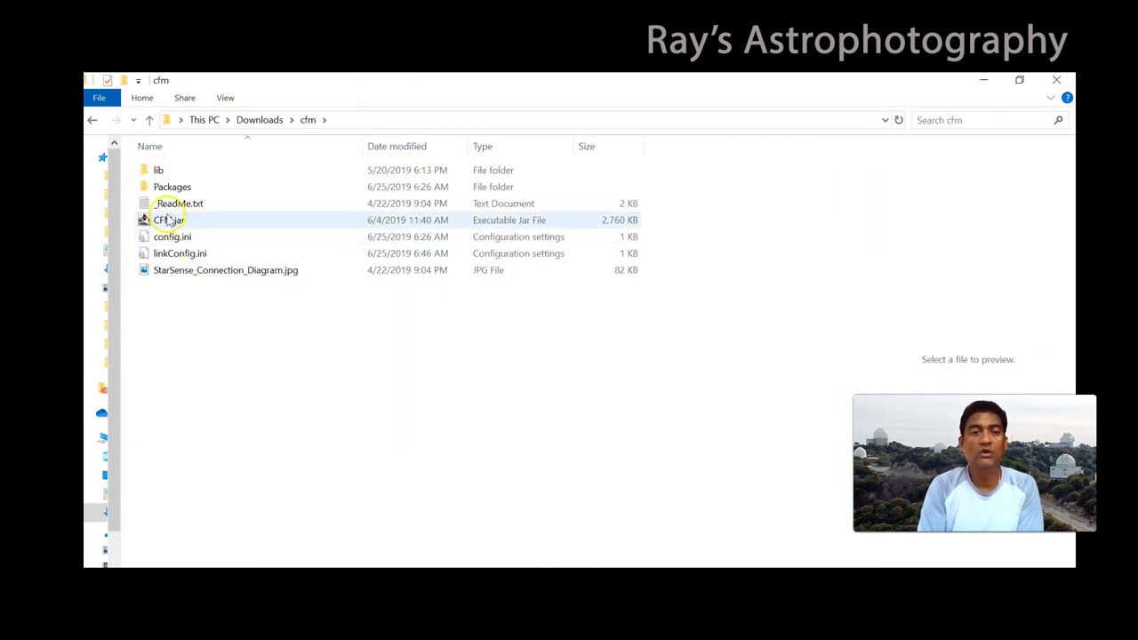
pyautogui.doubleClick(167, 219)
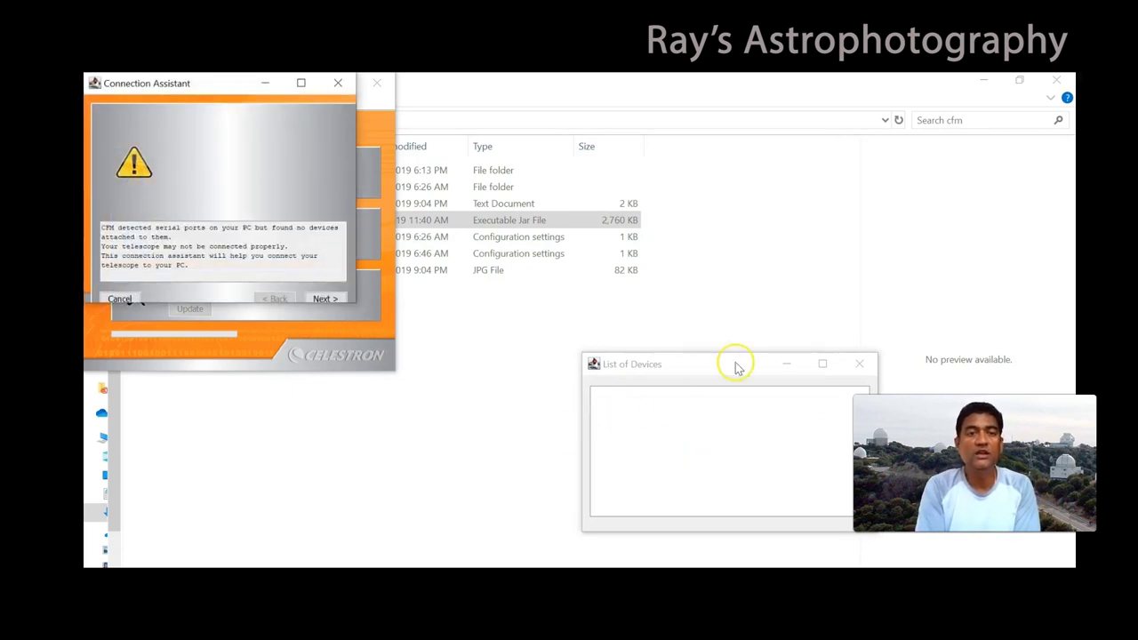
pyautogui.click(338, 83)
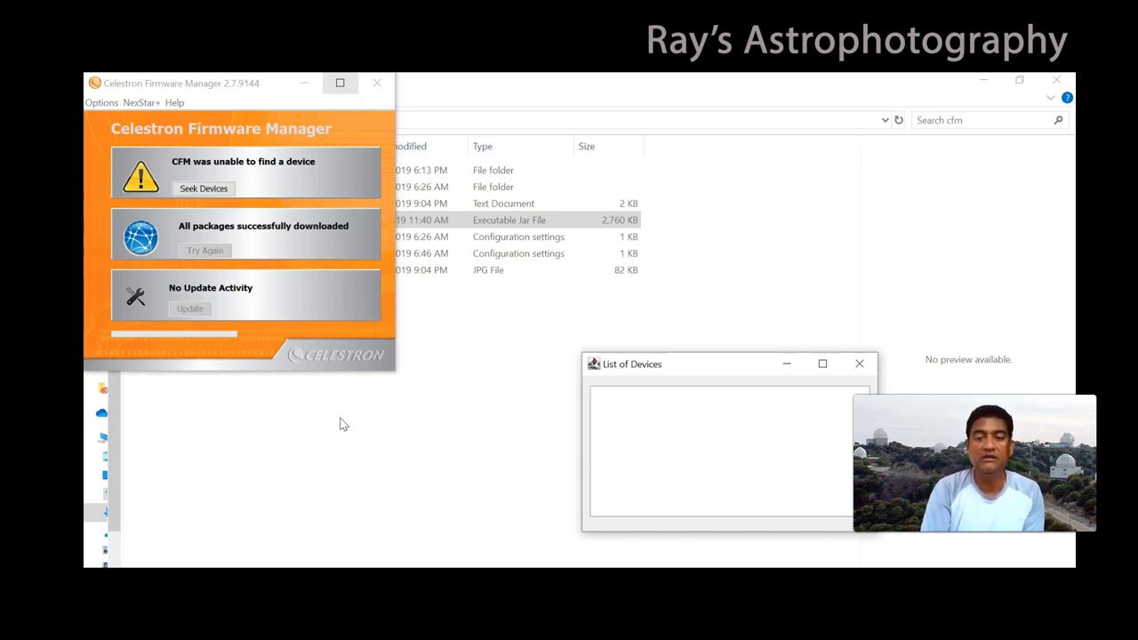
# - Seek Devices to find all six mount devices, enlarge the device list, and start the update
pyautogui.click(204, 188)
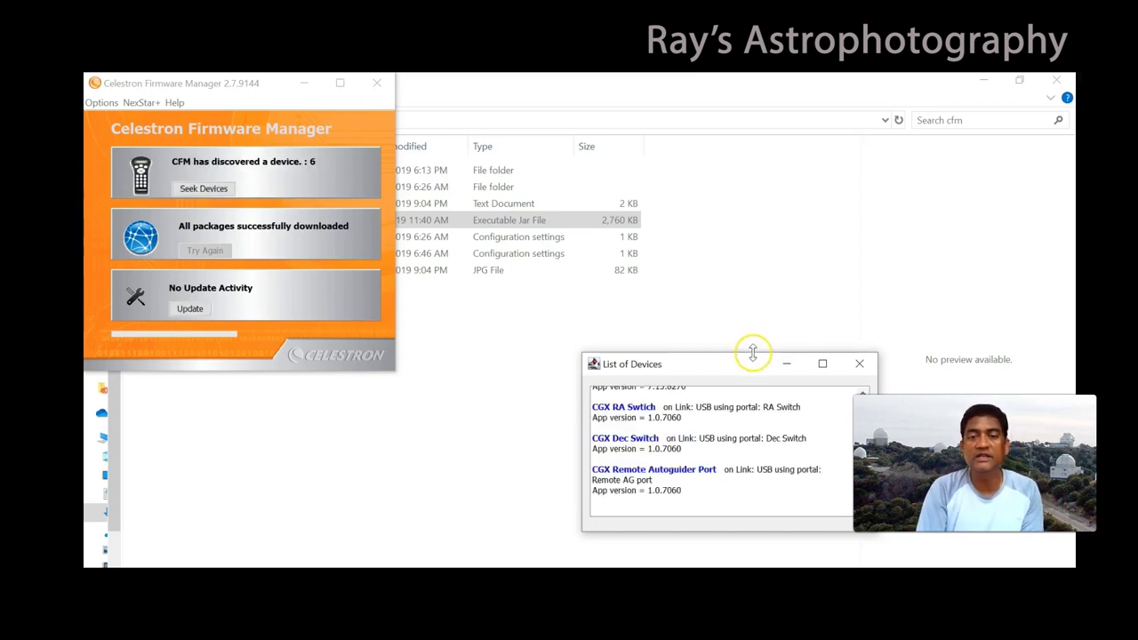
pyautogui.moveTo(752, 354); pyautogui.dragTo(727, 134)
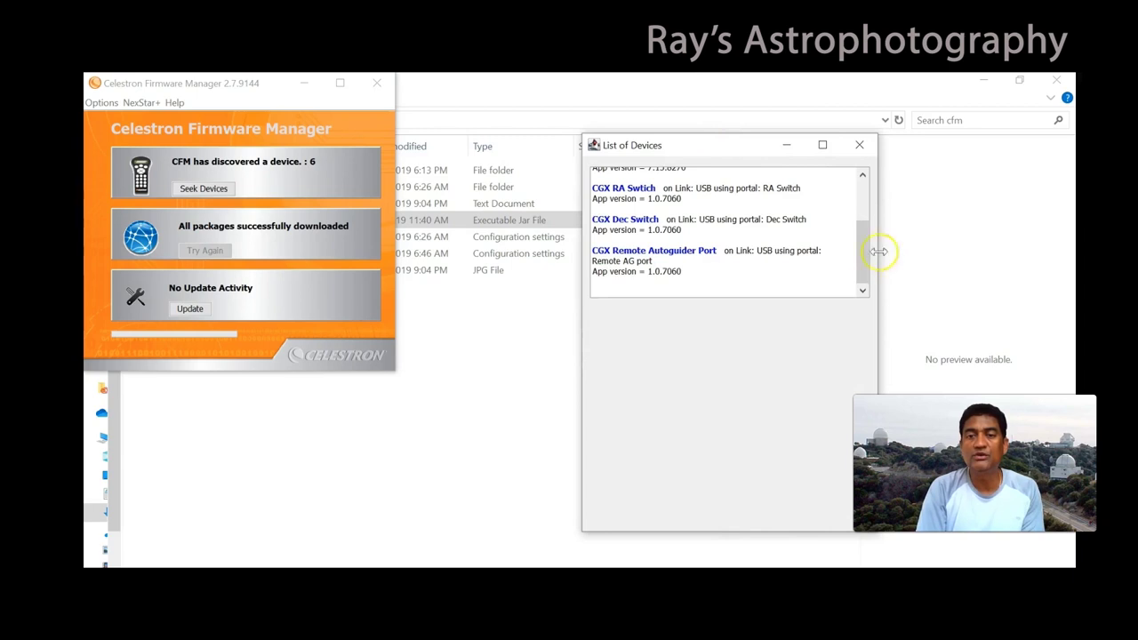
pyautogui.moveTo(861, 254); pyautogui.dragTo(860, 190)
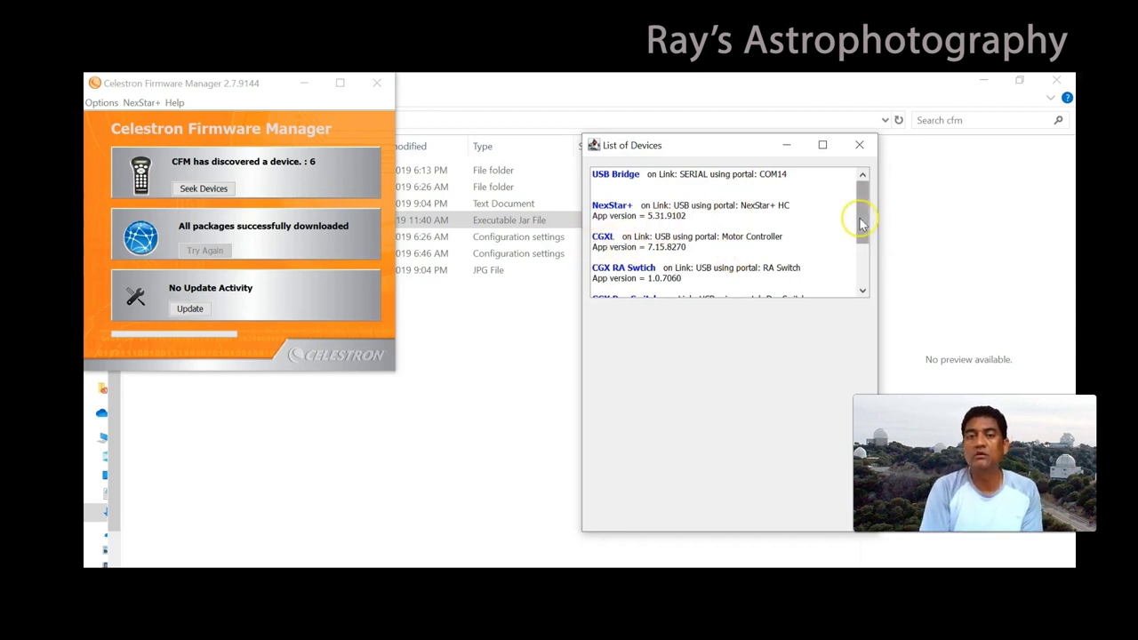
pyautogui.moveTo(863, 223); pyautogui.dragTo(865, 182)
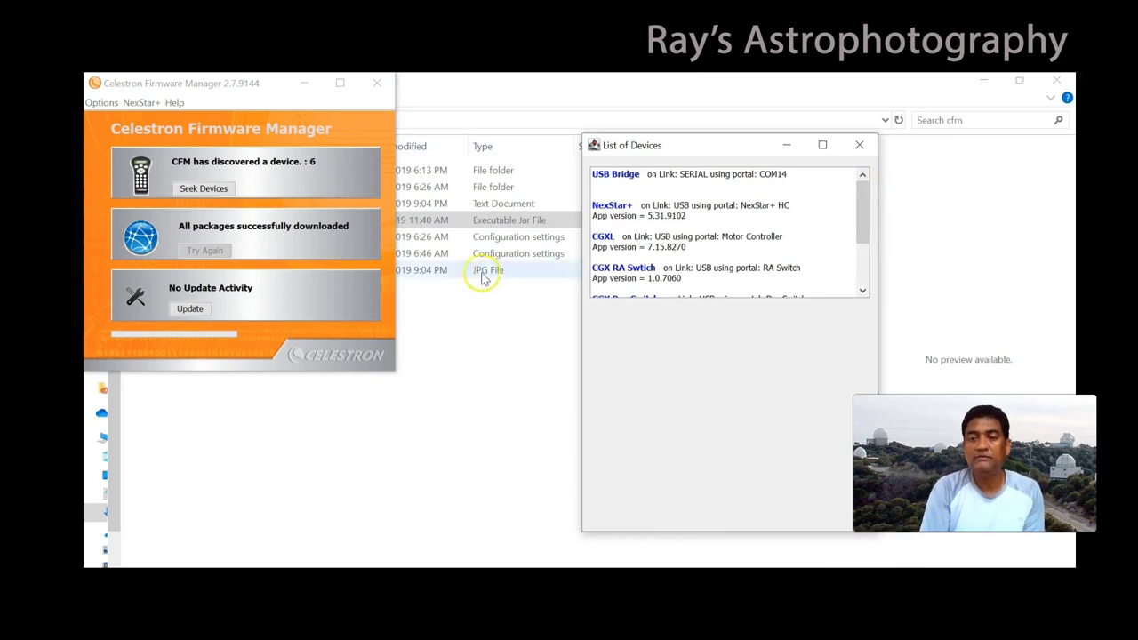
pyautogui.click(190, 309)
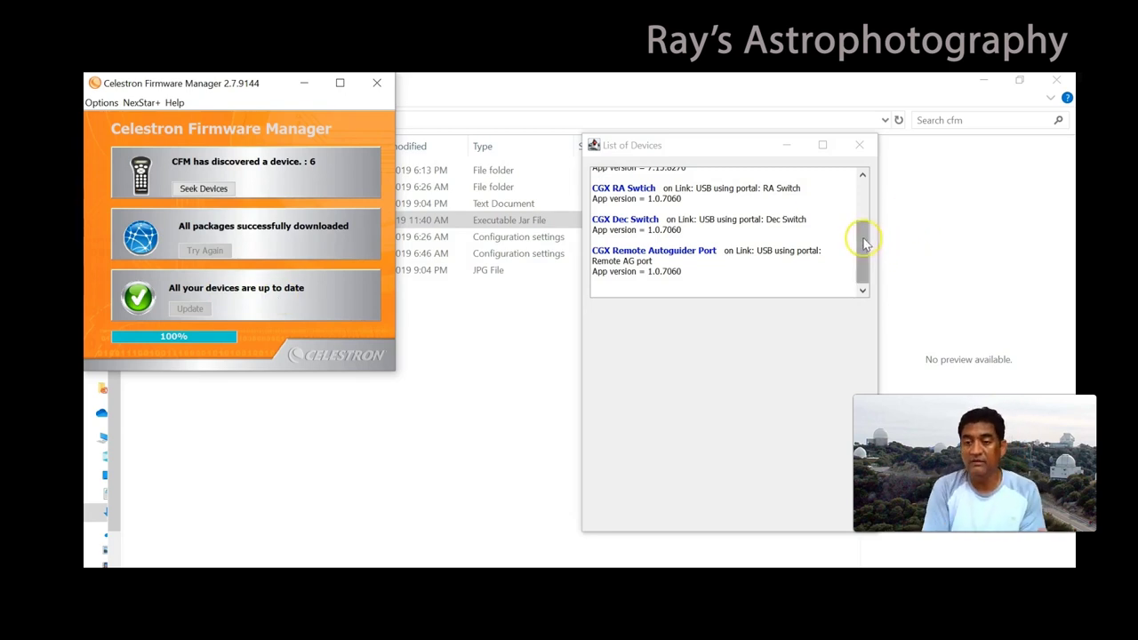
# - Scroll the device list to confirm all six devices are up to date at 100%
pyautogui.moveTo(863, 237); pyautogui.dragTo(871, 177)
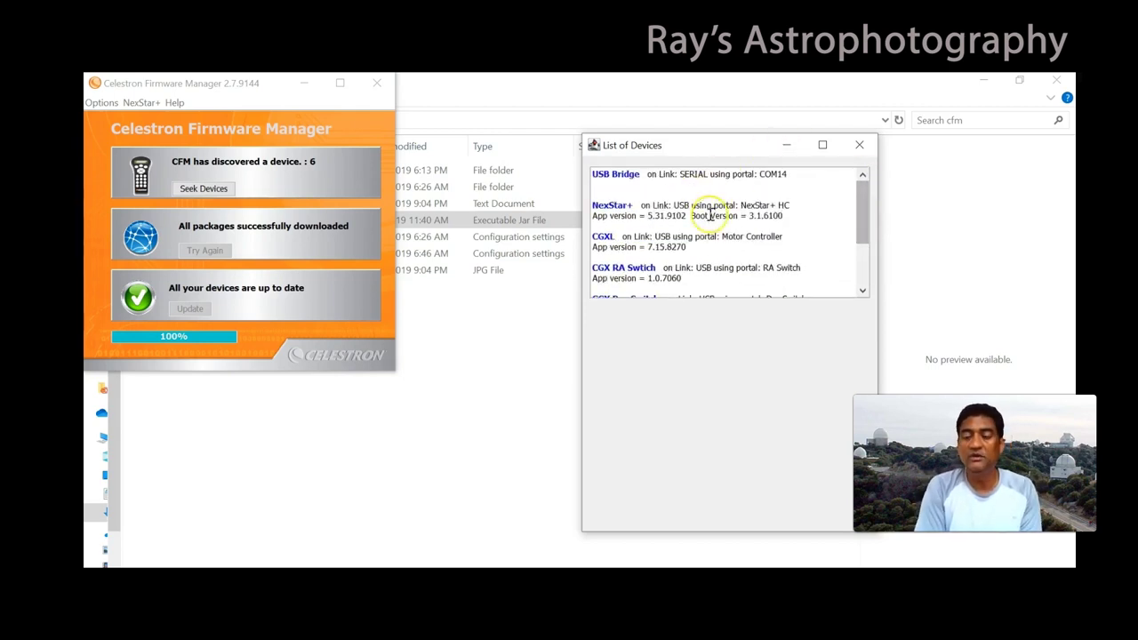